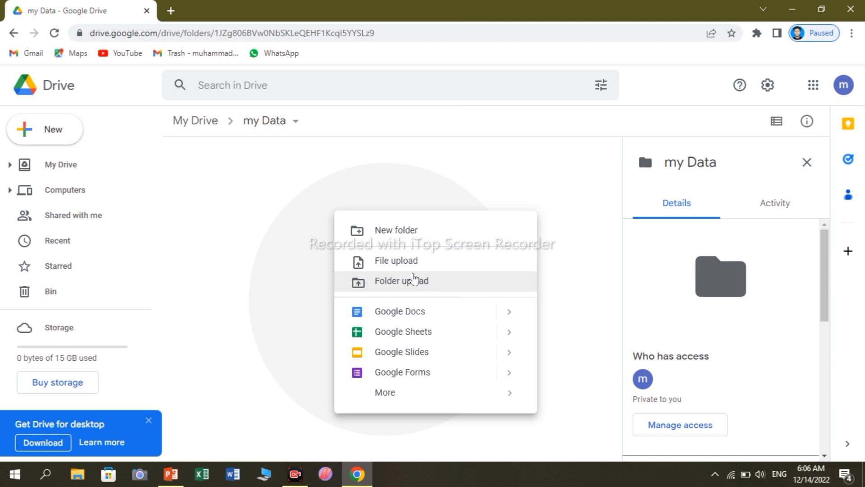
- Upload the three FB_IMG JPG images from the Desktop to the my Data folder
left_click(396, 262)
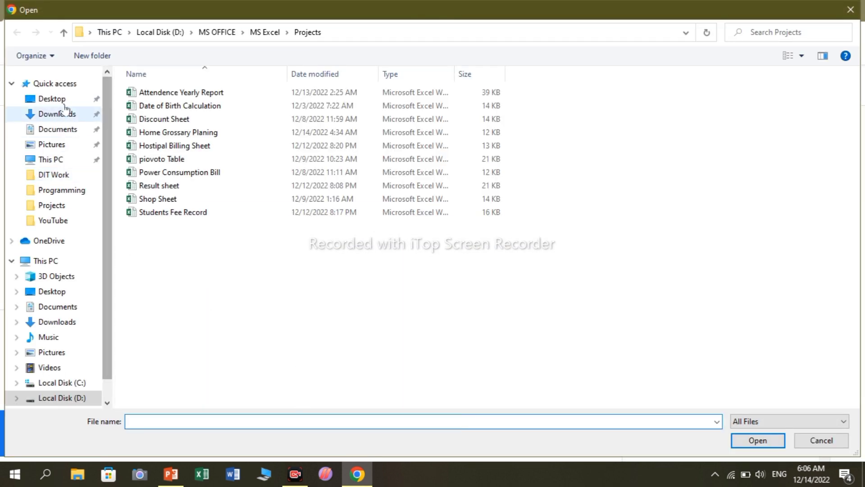
left_click(53, 99)
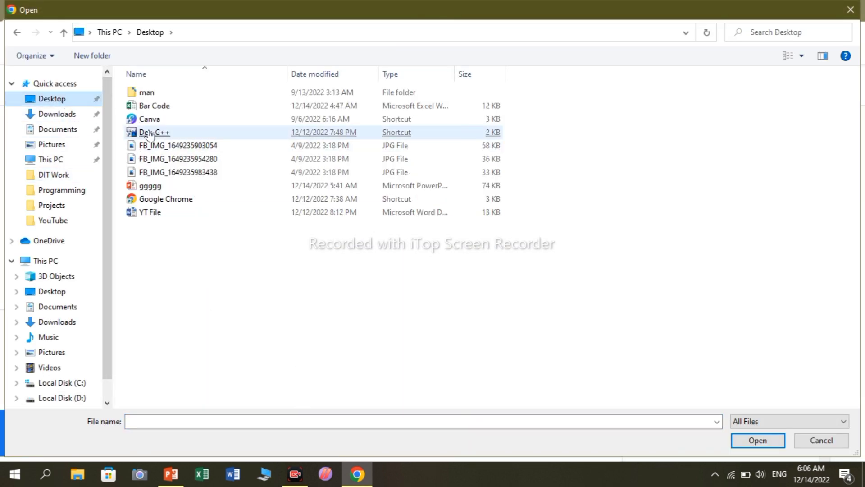
left_click(153, 134)
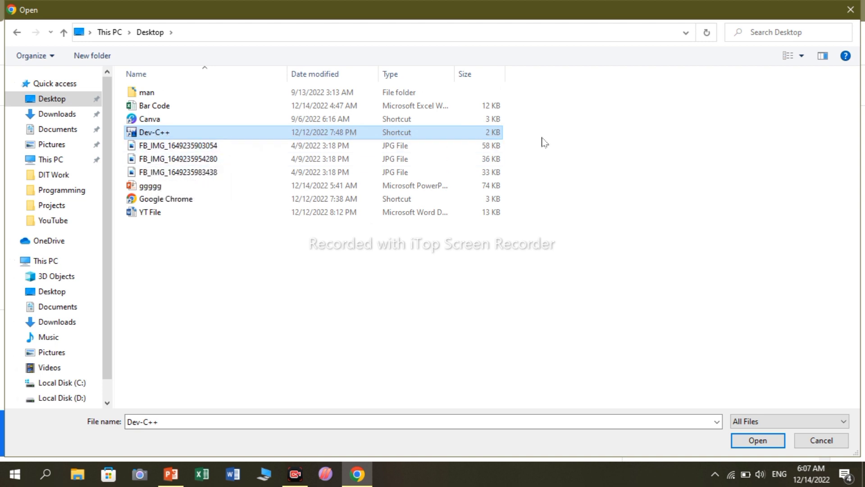
left_click_drag(512, 146, 483, 178)
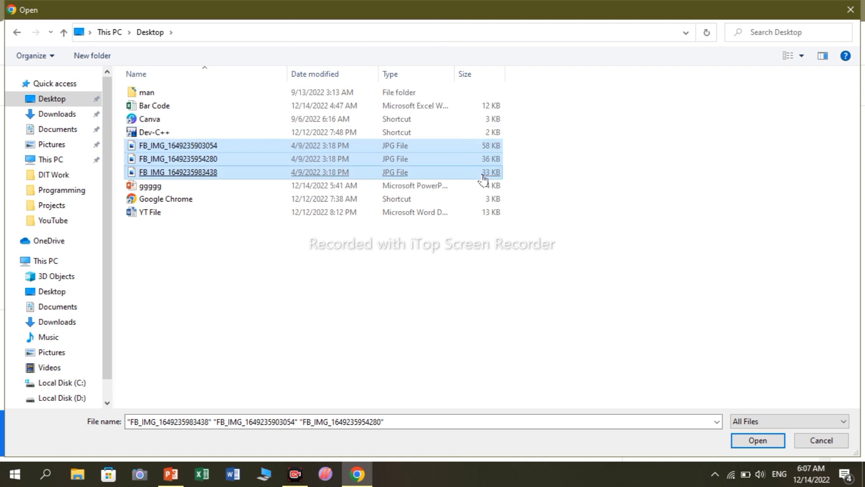
key("Return")
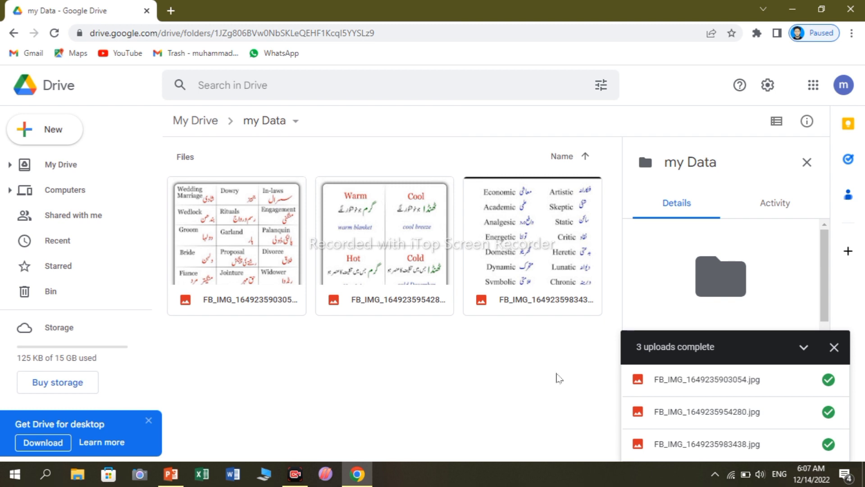
- Upload the YT File Word document from the Desktop to the MY ALL Documents folder in My Drive
key("alt+Left")
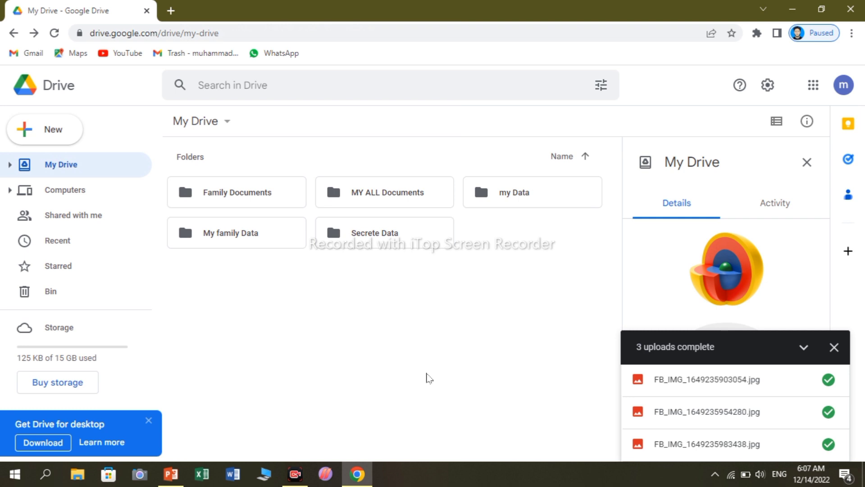
left_click(418, 201)
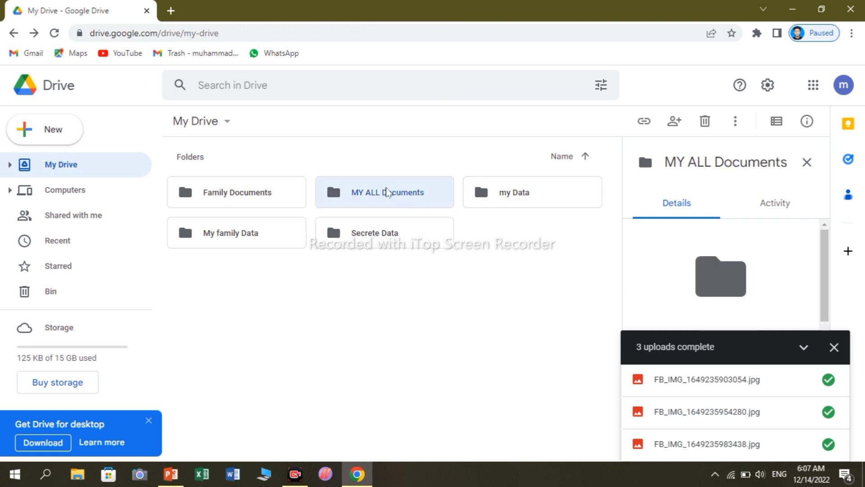
double_click(386, 192)
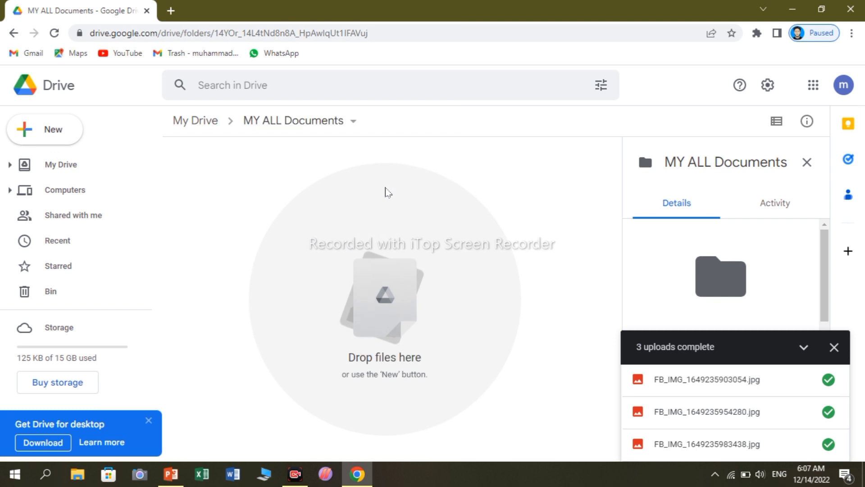
right_click(386, 192)
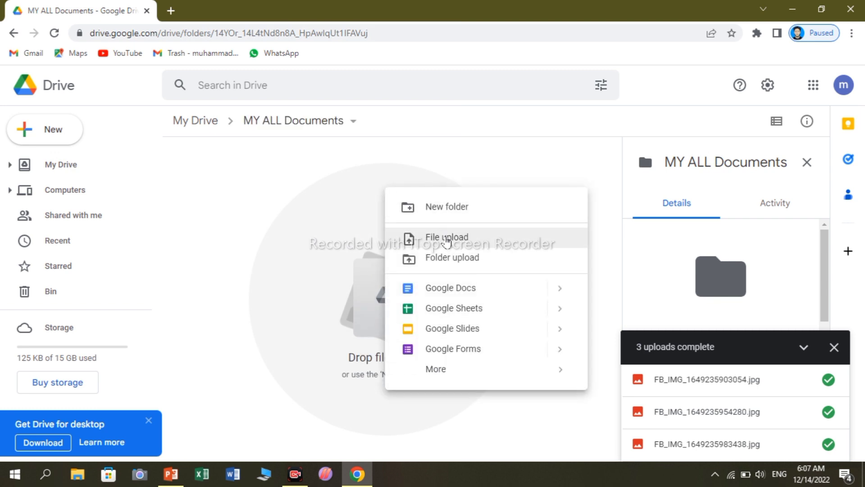
left_click(446, 239)
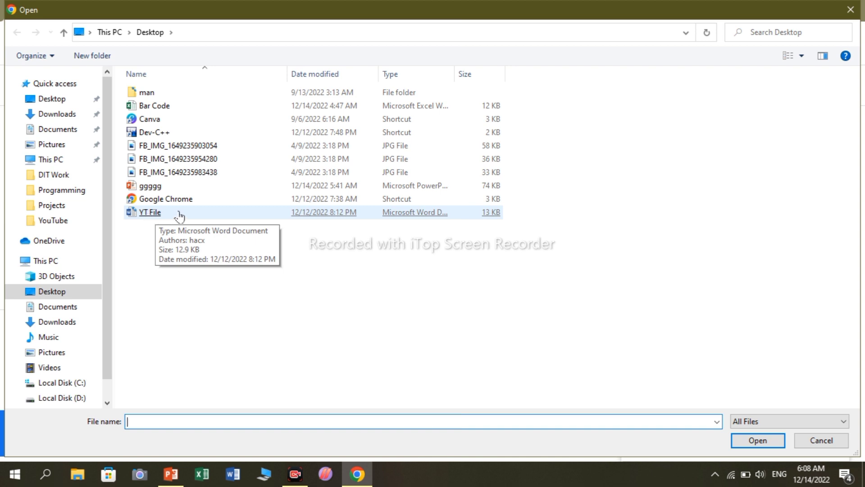
double_click(179, 217)
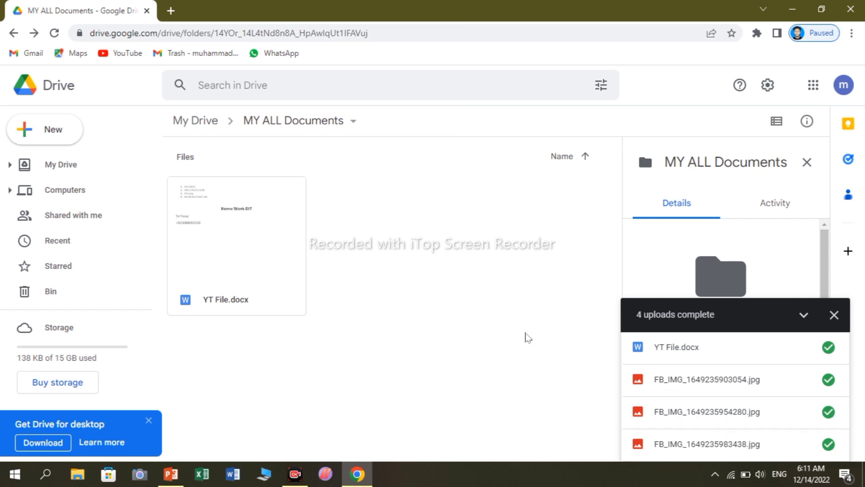
- View the sharing settings of YT File.docx and close them without adding anyone
right_click(283, 247)
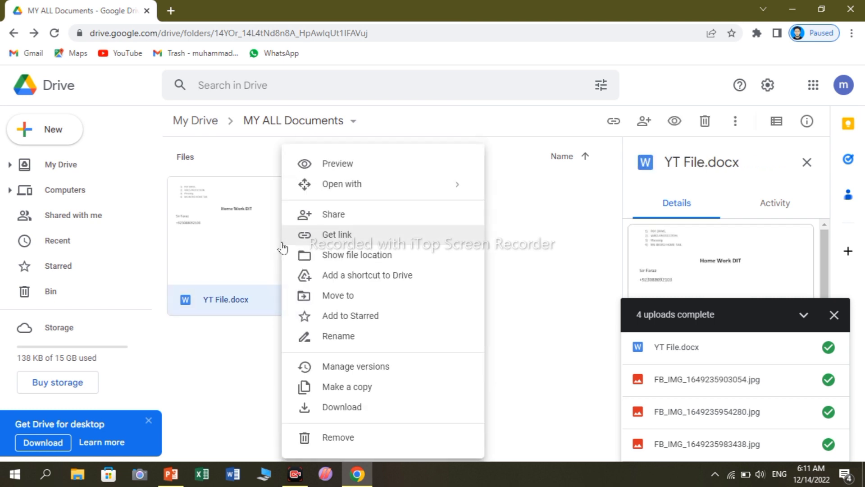
left_click(358, 219)
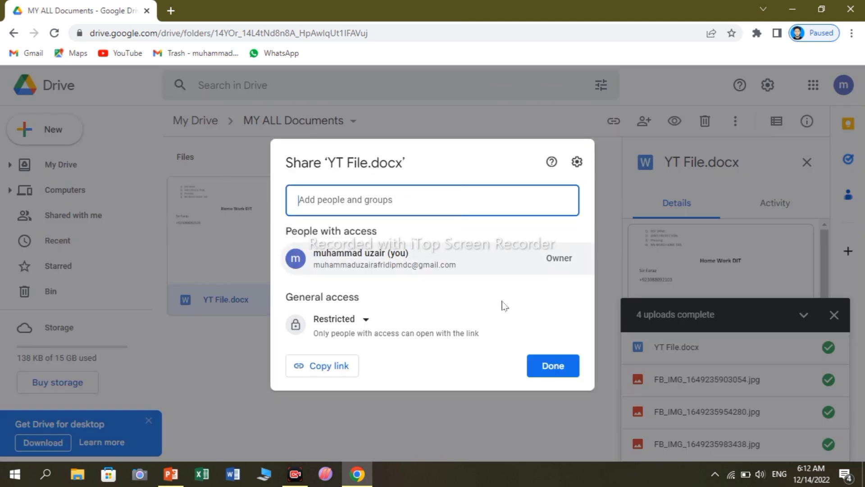
left_click(408, 428)
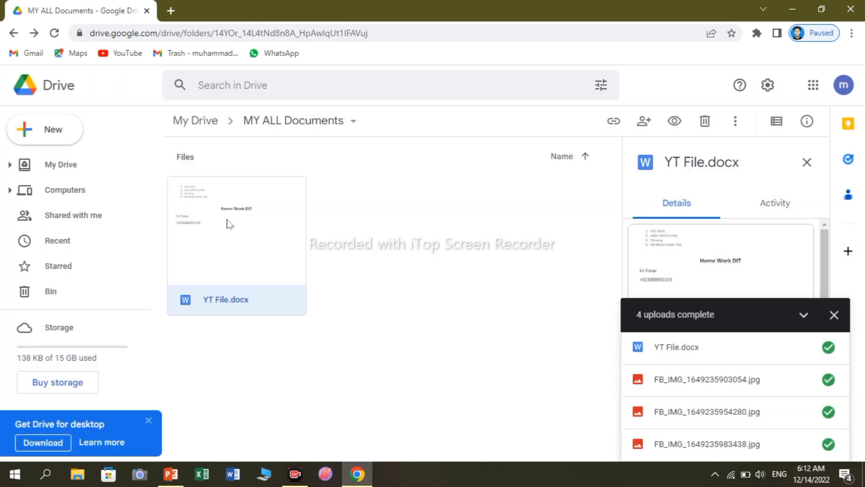
- Copy the shareable link of YT File.docx, keeping general access restricted
right_click(241, 212)
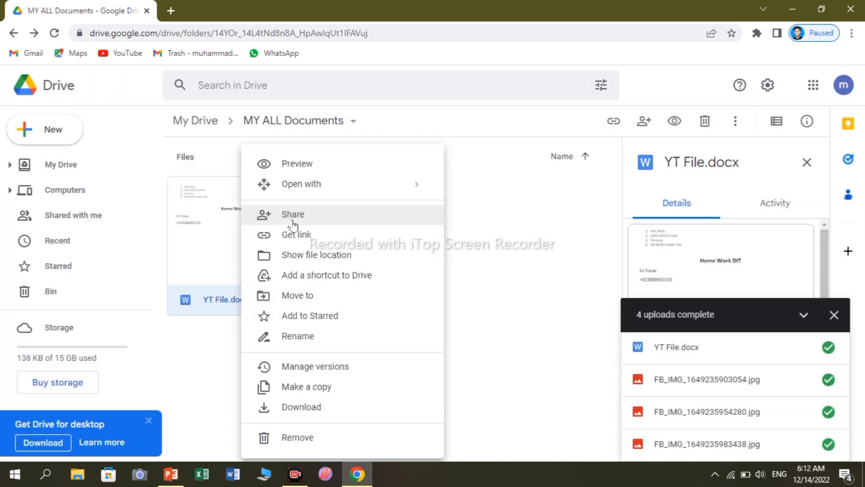
left_click(330, 234)
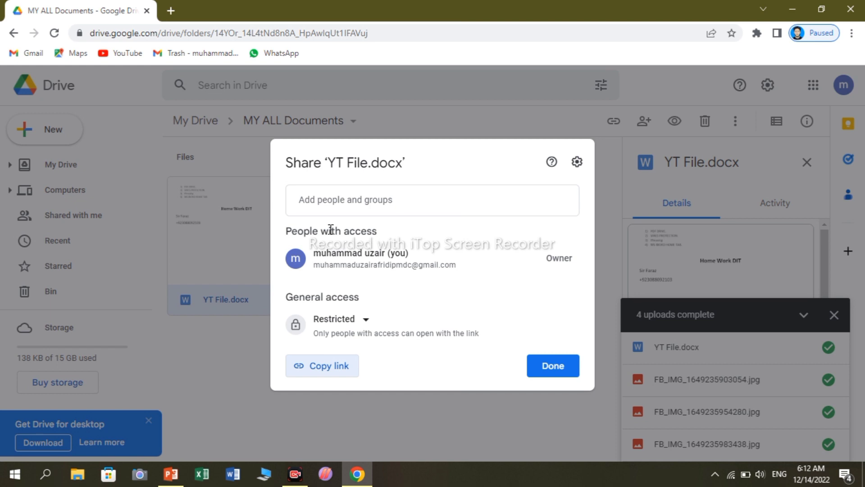
left_click(315, 368)
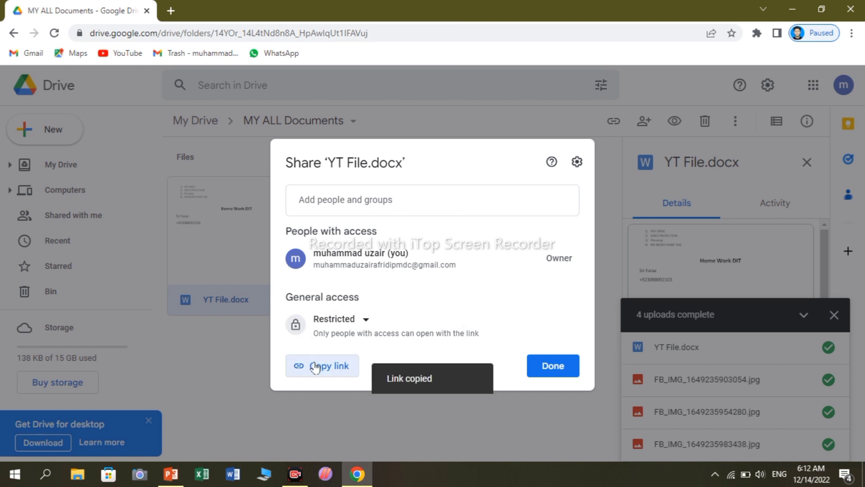
left_click(247, 368)
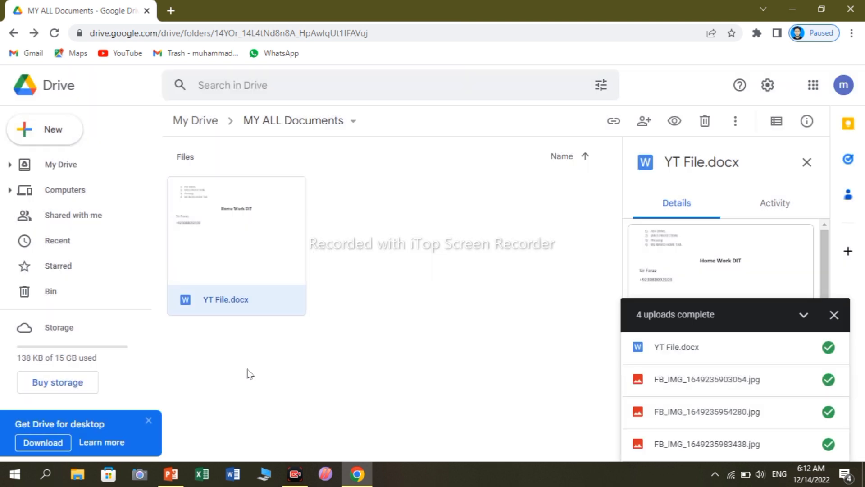
right_click(257, 236)
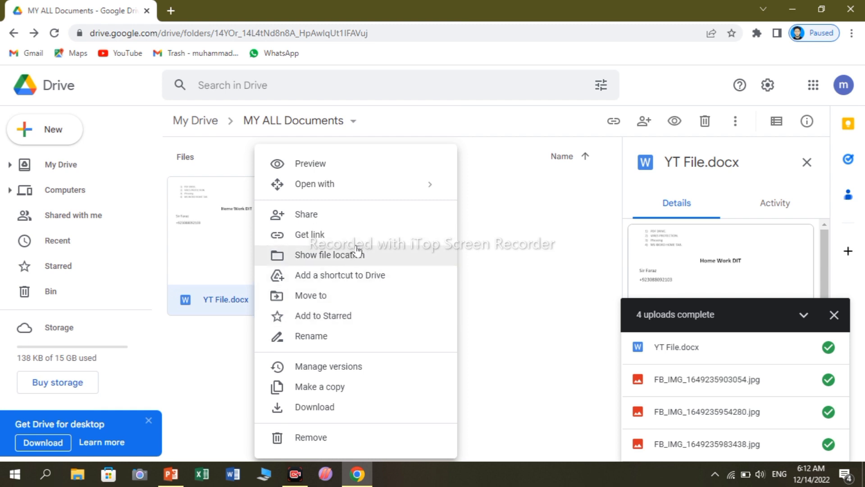
left_click(536, 230)
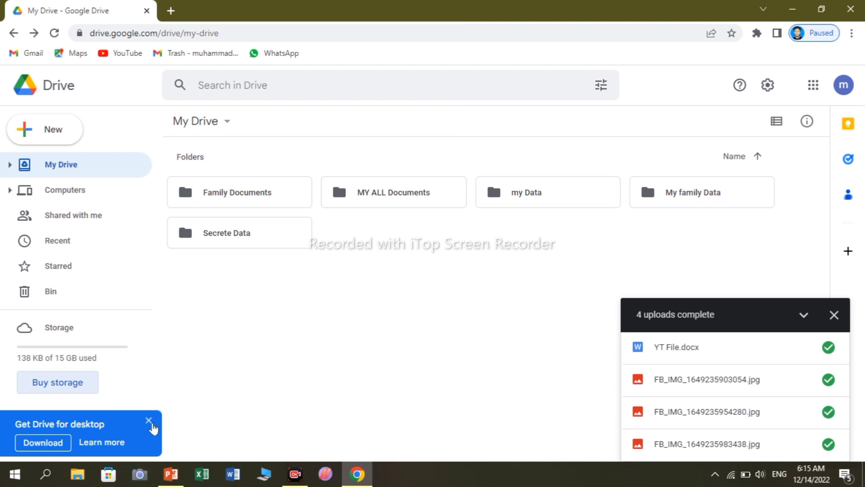
- Dismiss the Get Drive for desktop banner and open the page for buying more storage
left_click(149, 420)
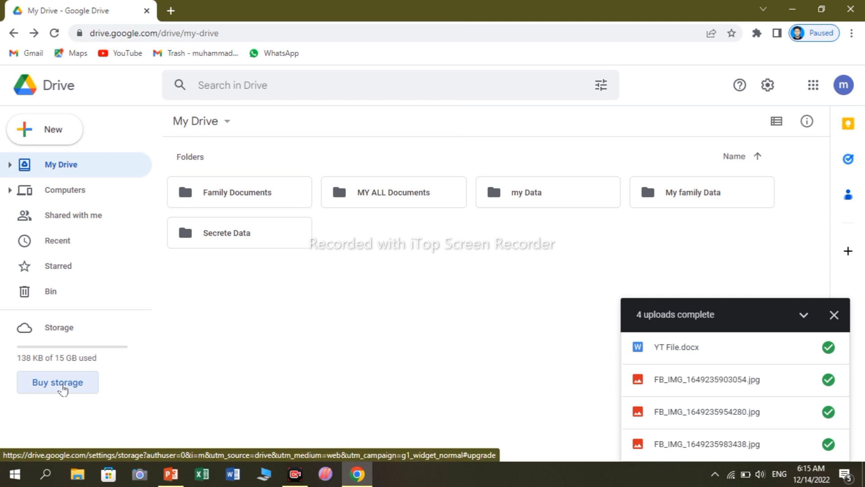
left_click(64, 387)
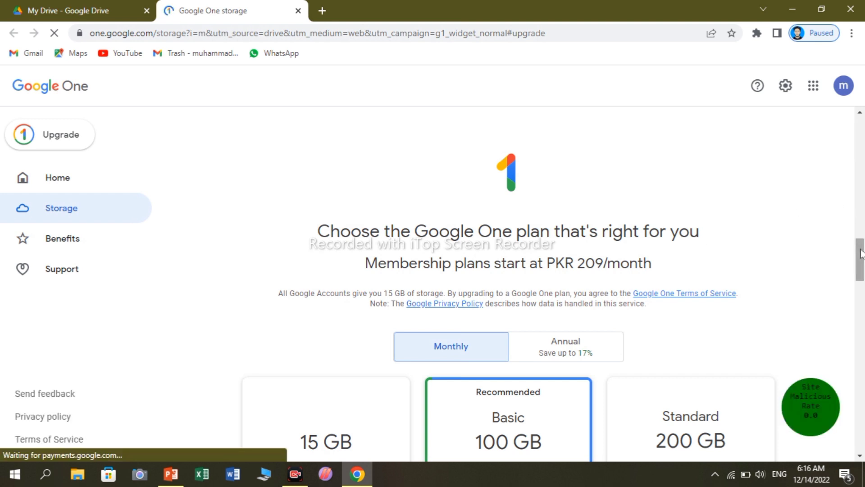
- Compare the storage sizes and monthly prices of the Basic and Standard Google One plans
left_click_drag(861, 254, 858, 291)
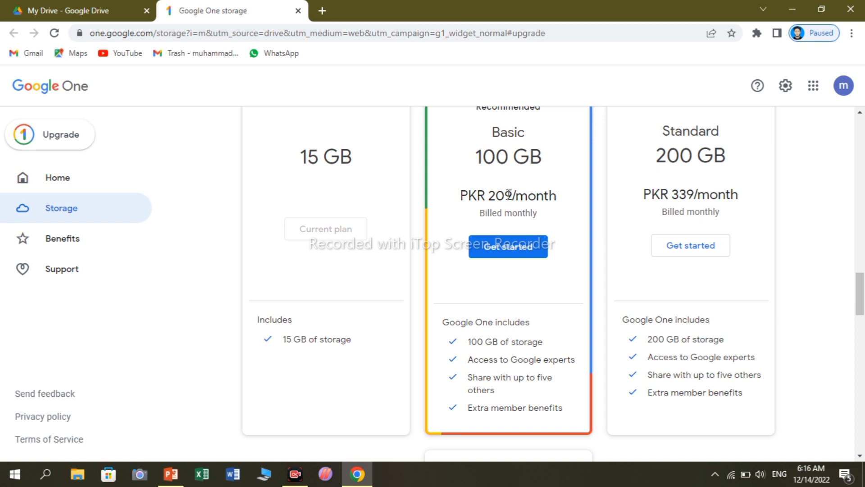
left_click_drag(505, 195, 491, 196)
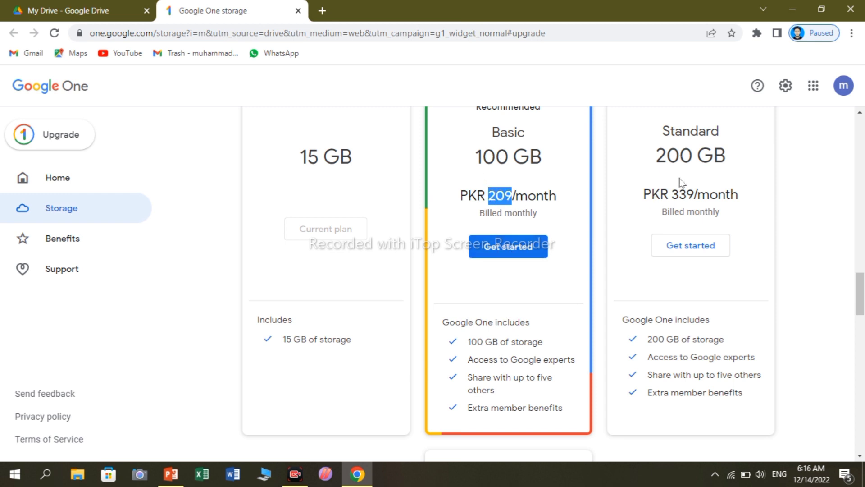
left_click(661, 158)
mouse_move(661, 158)
left_mouse_down()
mouse_move(687, 155)
mouse_move(661, 158)
left_mouse_up()
double_click(668, 156)
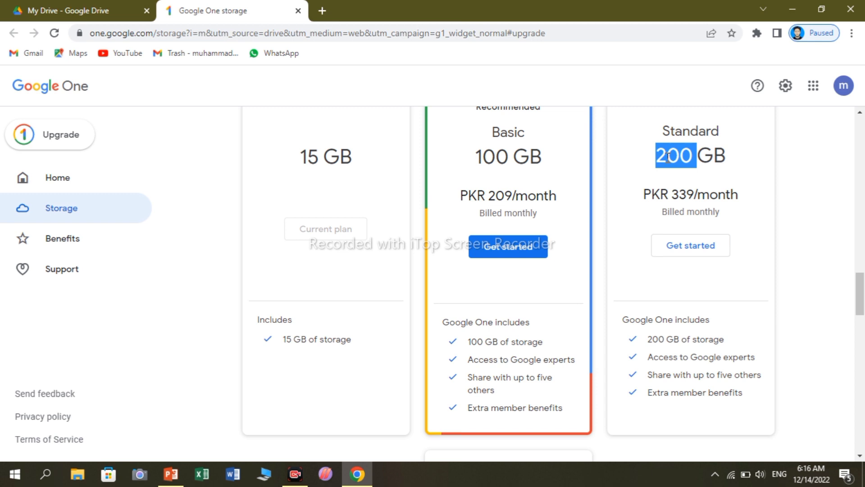
left_click(676, 199)
left_click_drag(676, 199, 693, 199)
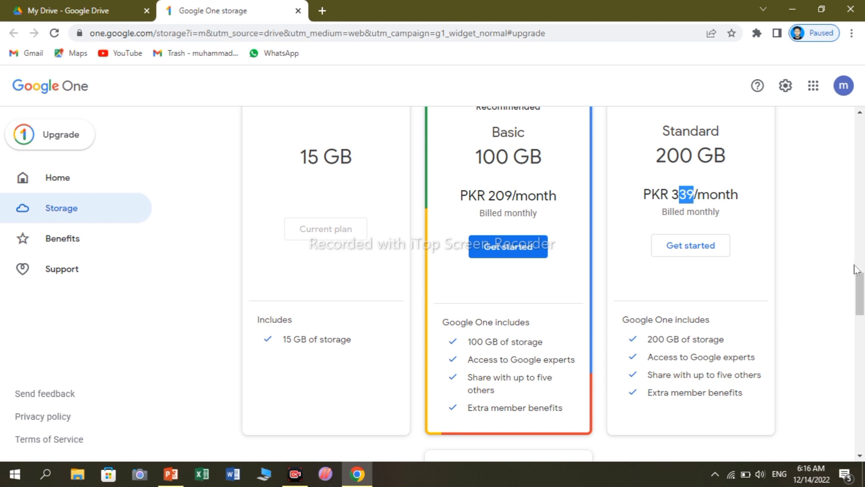
left_click_drag(859, 283, 863, 323)
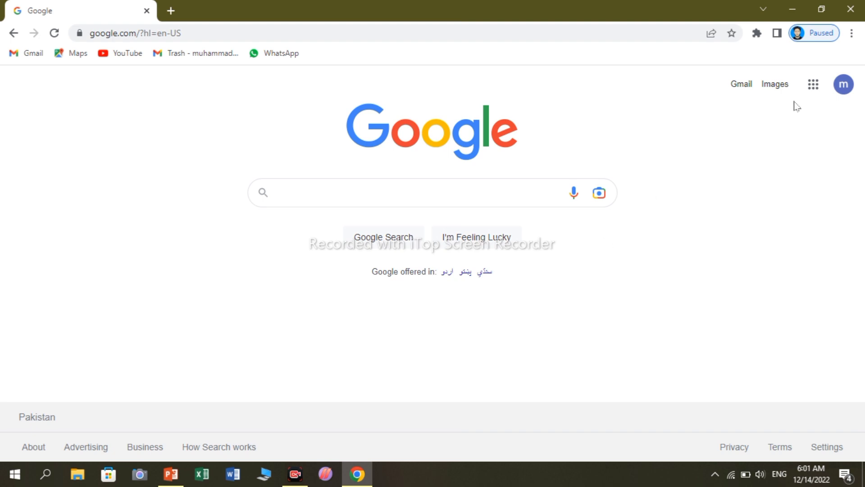
- Open Google Drive from the Google homepage and create a folder named "my Data" in My Drive
left_click(813, 86)
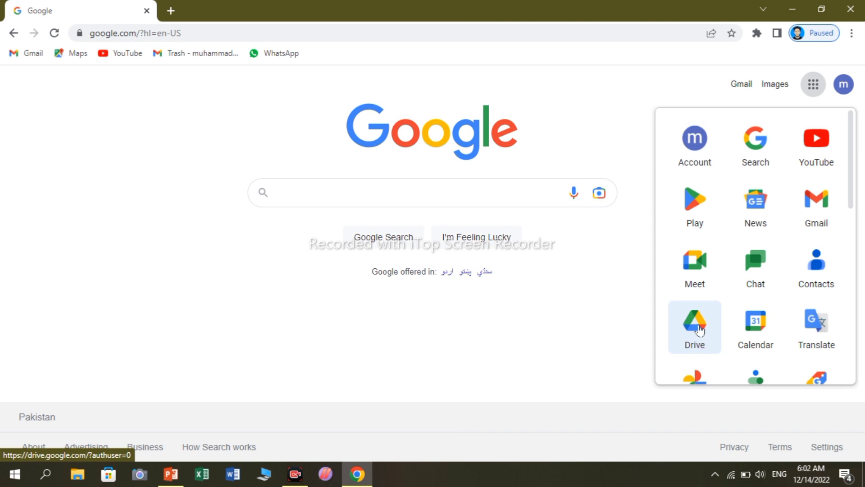
left_click(700, 331)
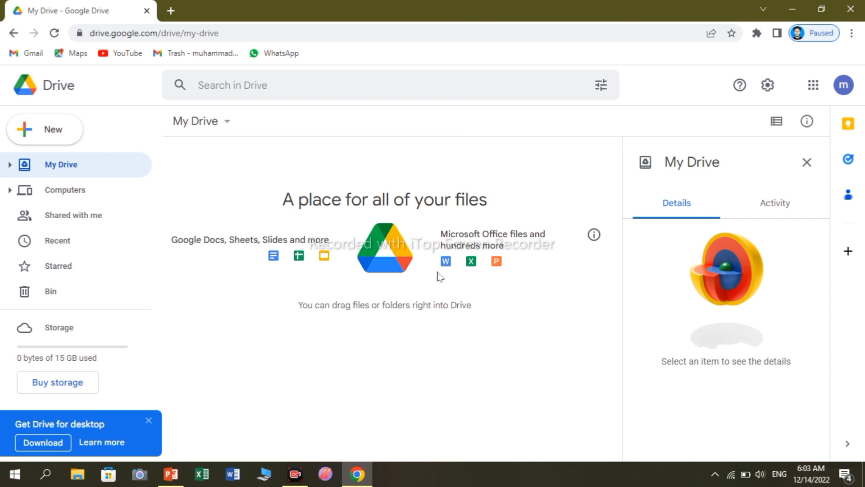
right_click(355, 200)
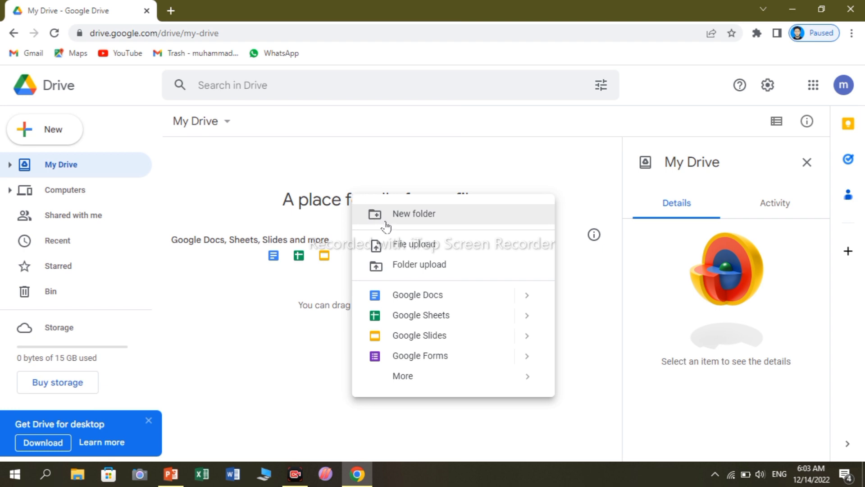
left_click(418, 213)
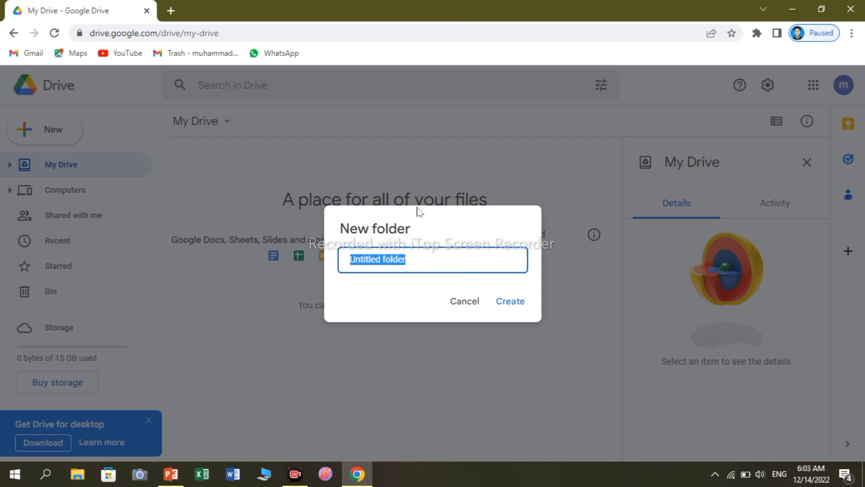
type("my ")
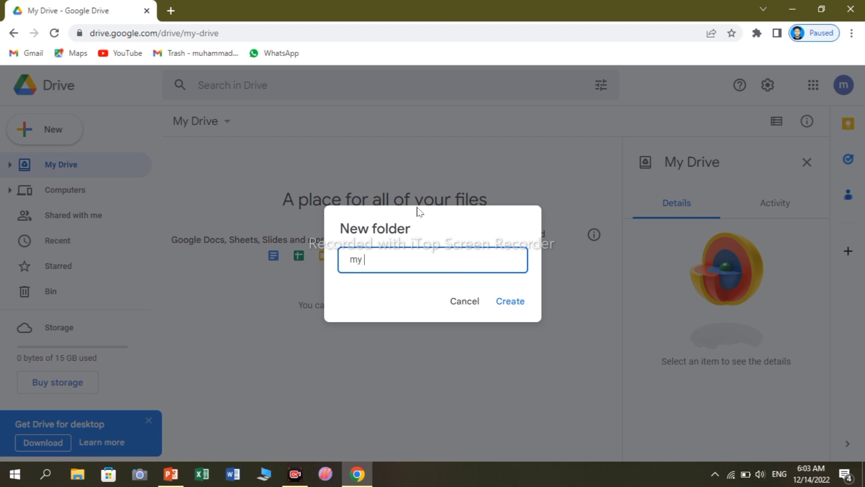
type("Data")
key("Return")
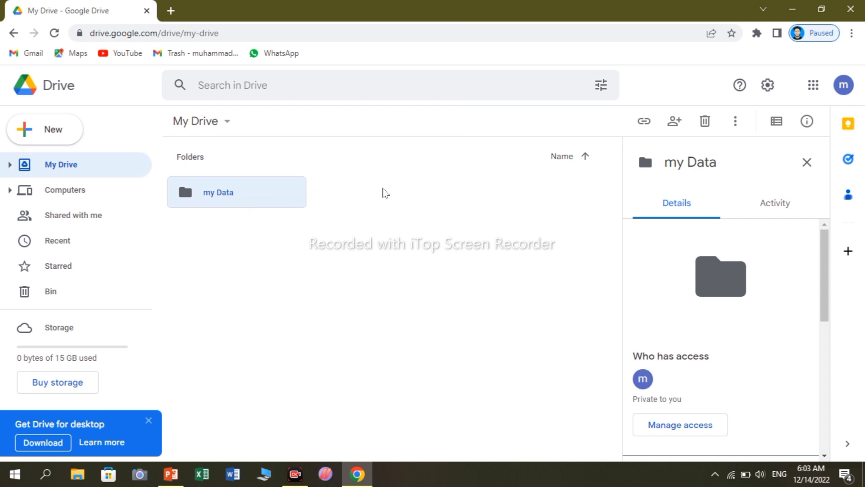
- Create a second folder named "My family Data" in My Drive
left_click(384, 192)
right_click(383, 192)
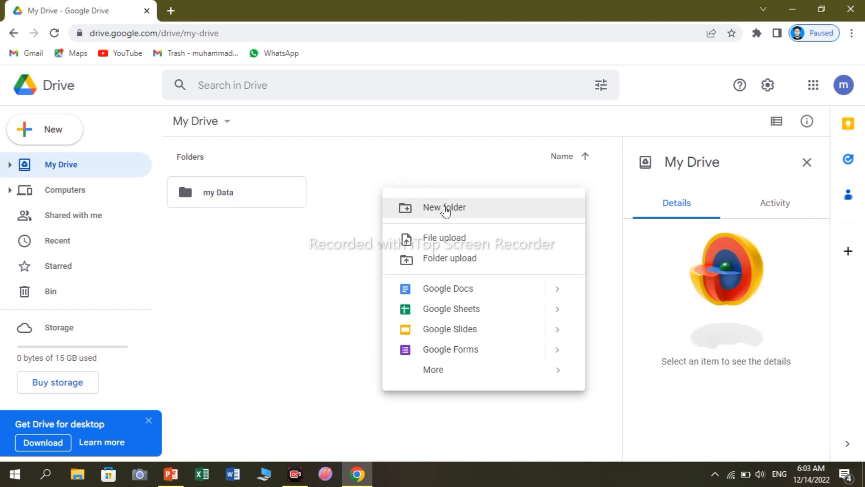
left_click(446, 208)
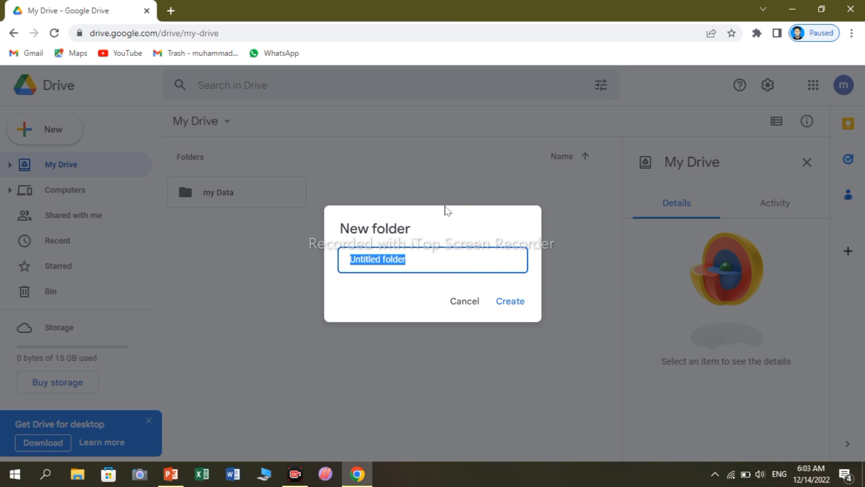
type("My fa")
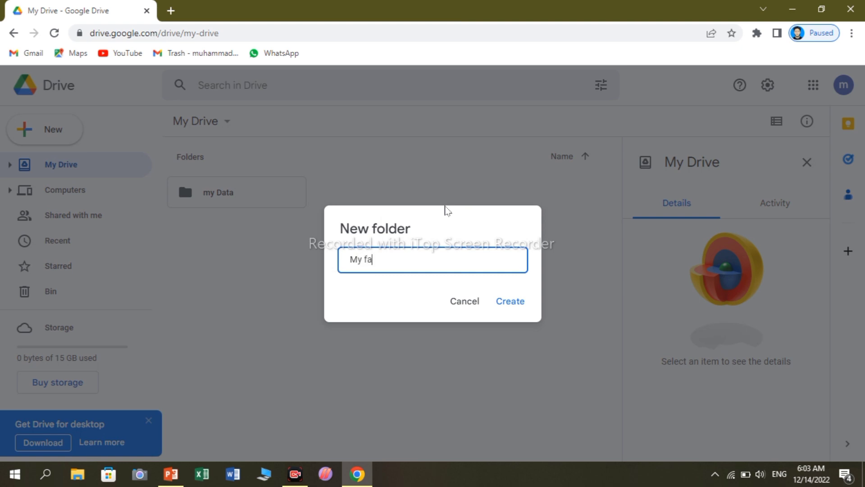
type("mily Daa")
key("BackSpace")
type("ta")
left_click(511, 302)
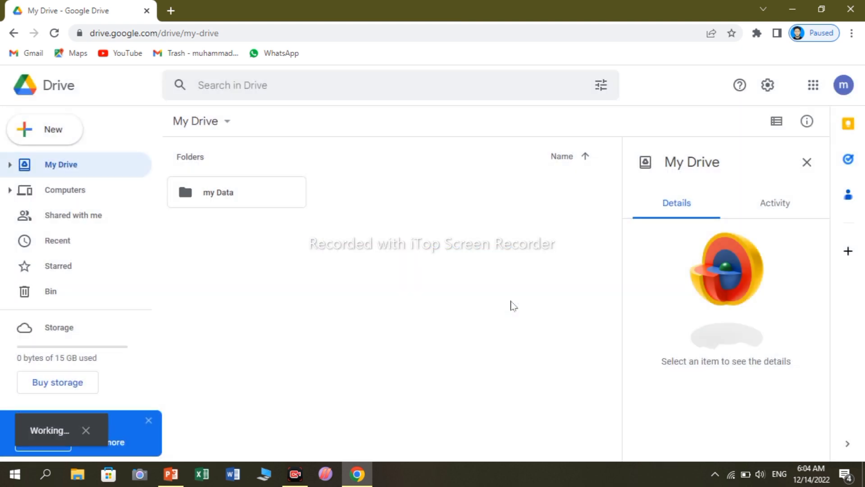
- Select the my Data folder in My Drive
left_click(393, 284)
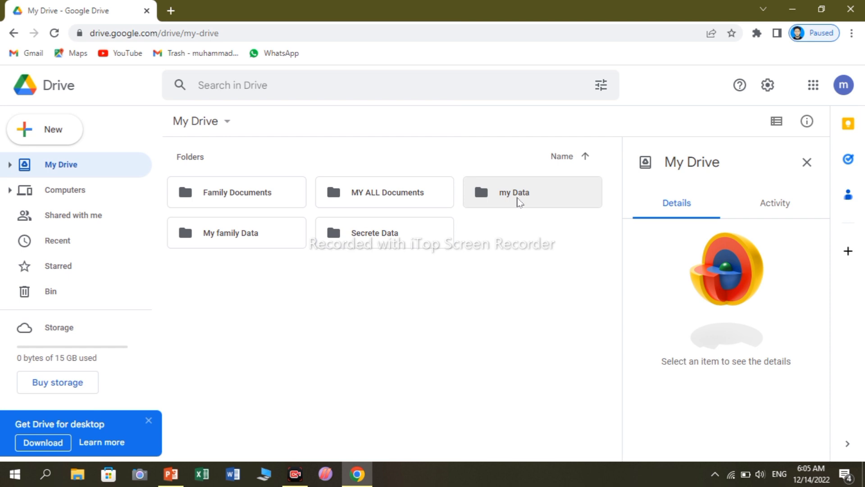
left_click(520, 202)
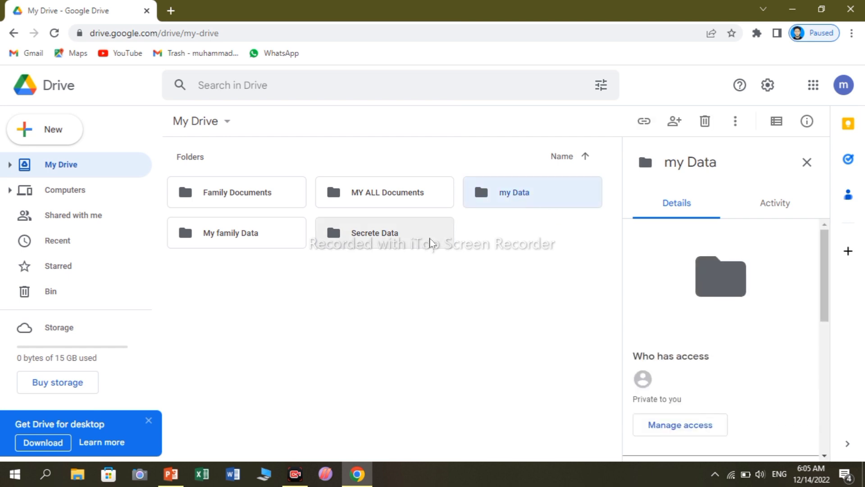